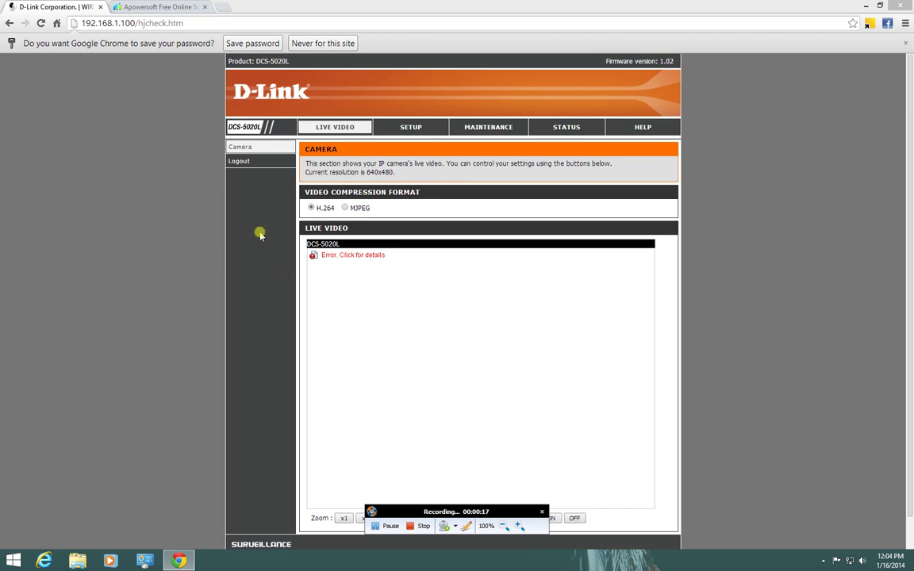
Step: Reload the camera's live video page at 192.168.1.100 from the address bar
click(168, 24)
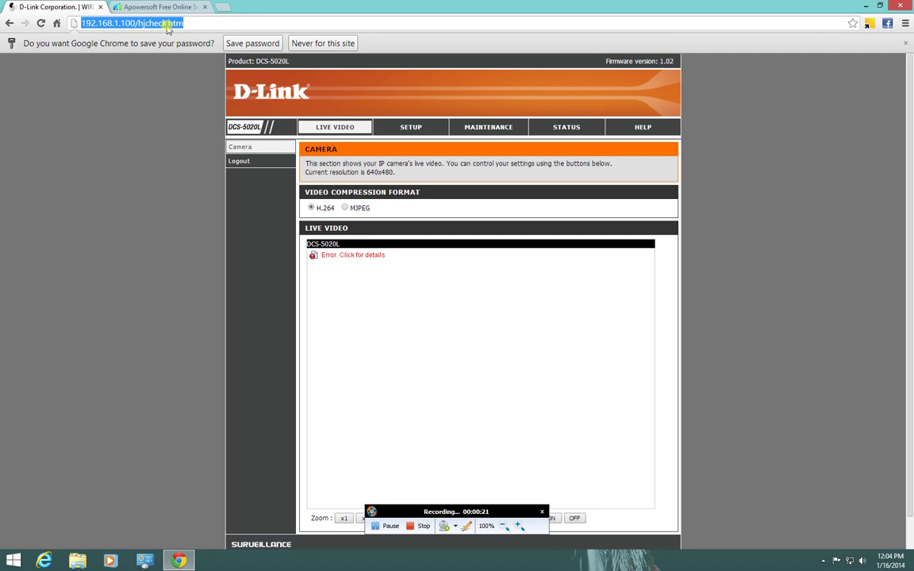
text(192)
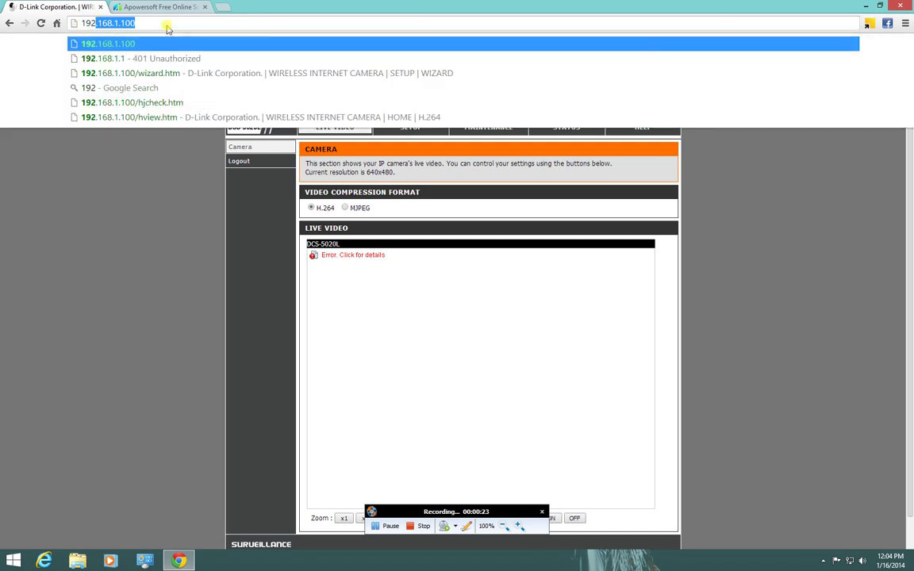
key(Right)
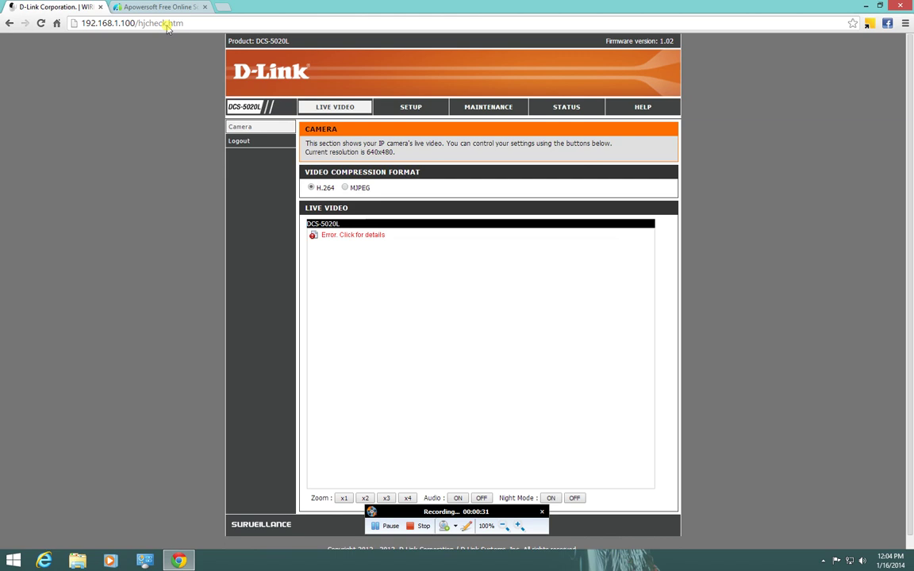
Step: Retry the Live Video Java error with Reload, then go to Setup's Motion Detection page
click(323, 238)
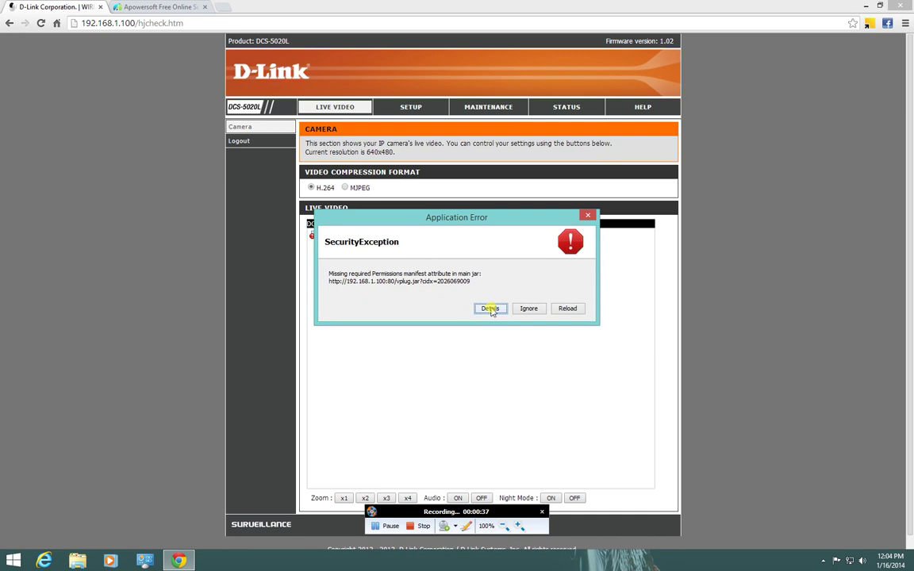
click(561, 309)
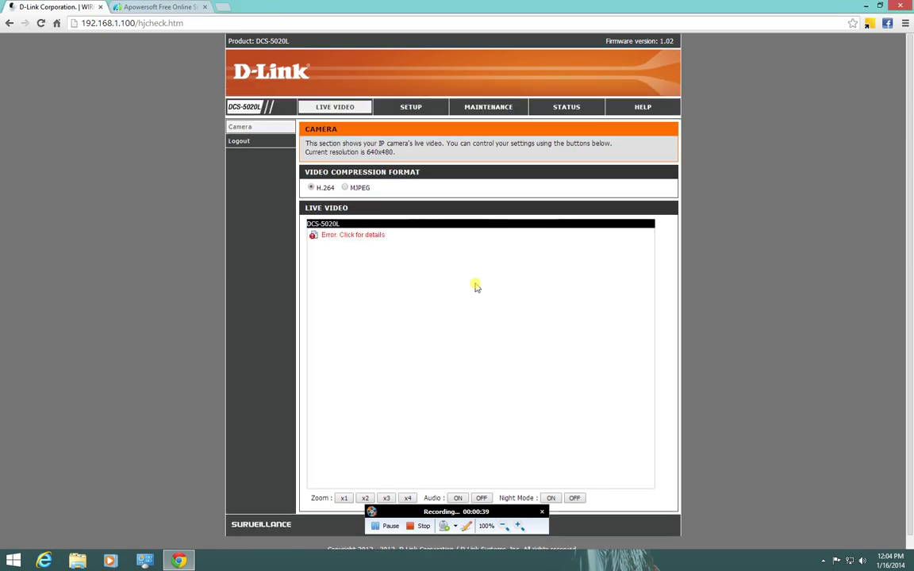
click(415, 109)
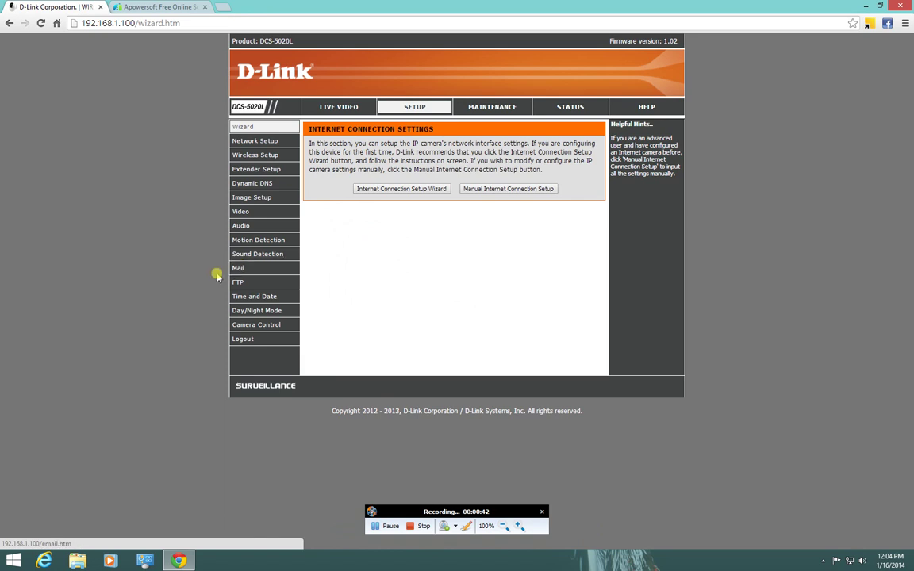
click(246, 240)
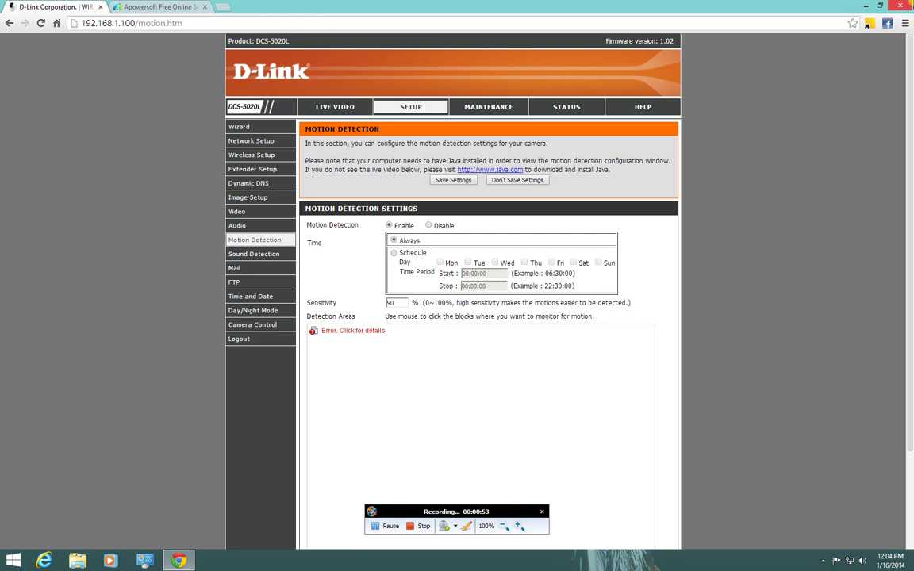
Step: Search Windows for 'jav' and launch Configure Java to open the Java Control Panel
mouse_move(911, 4)
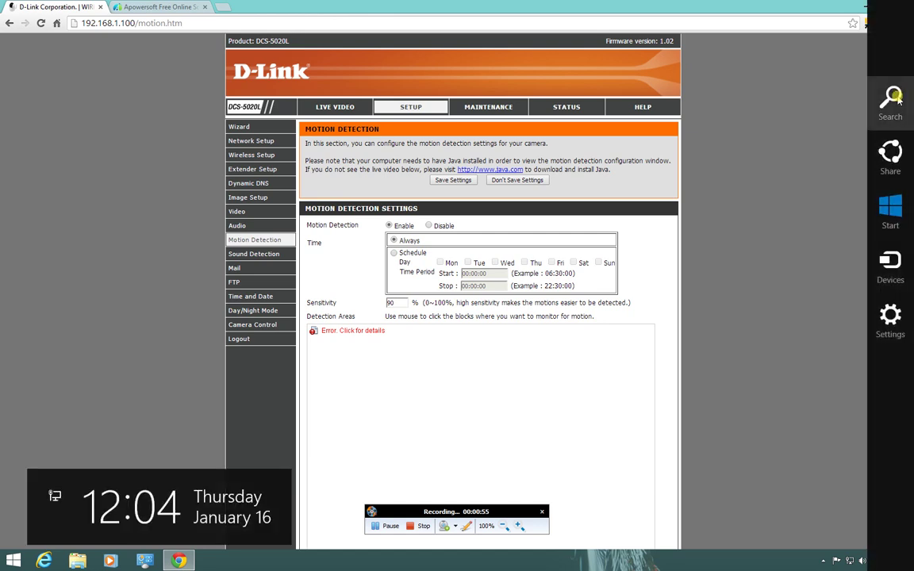
click(896, 97)
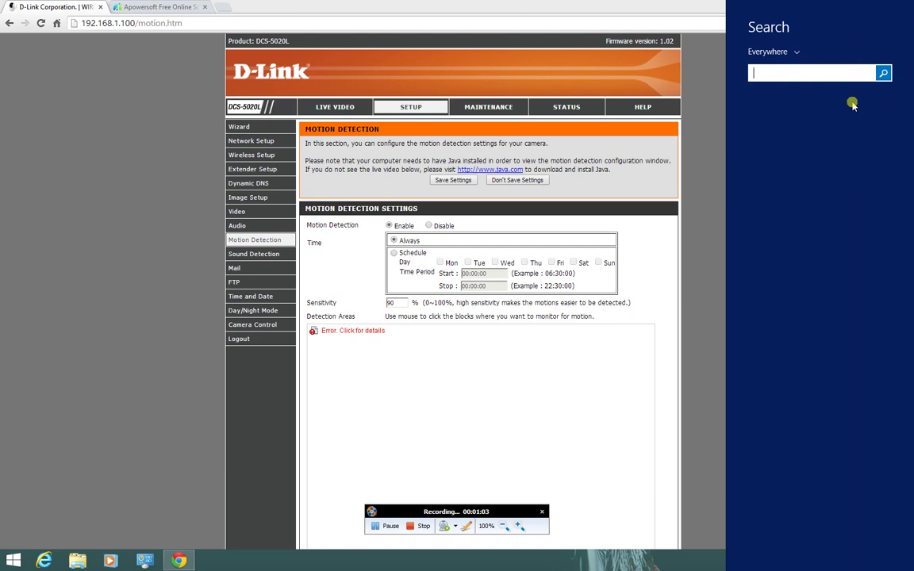
click(639, 123)
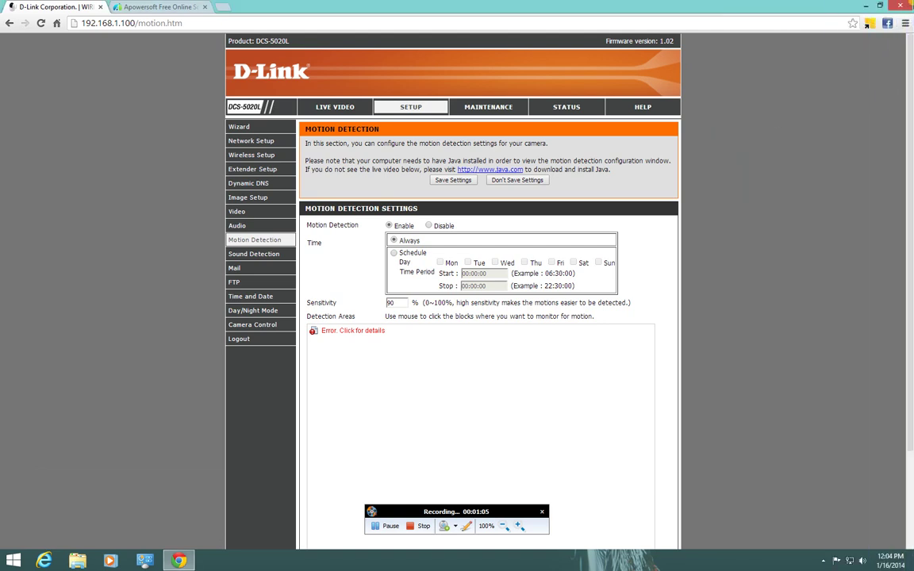
mouse_move(911, 4)
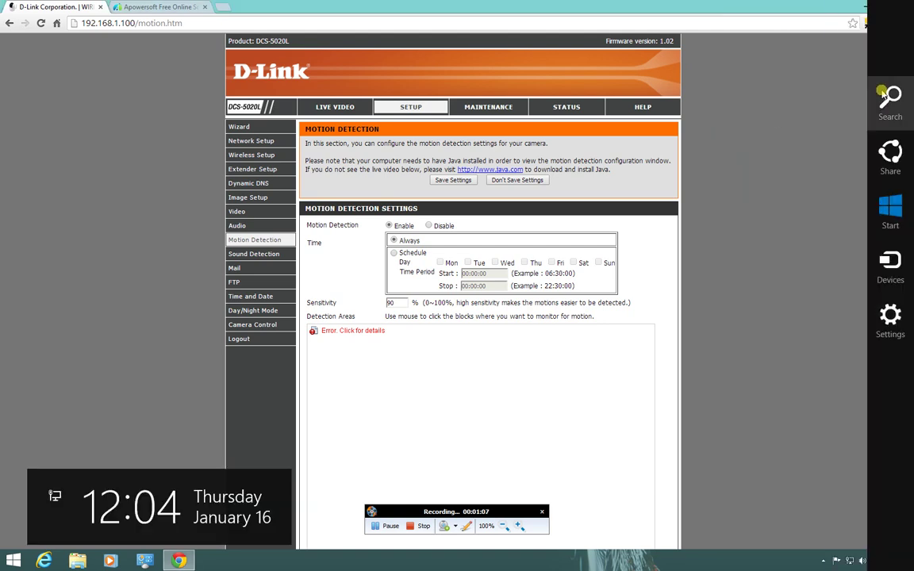
click(883, 93)
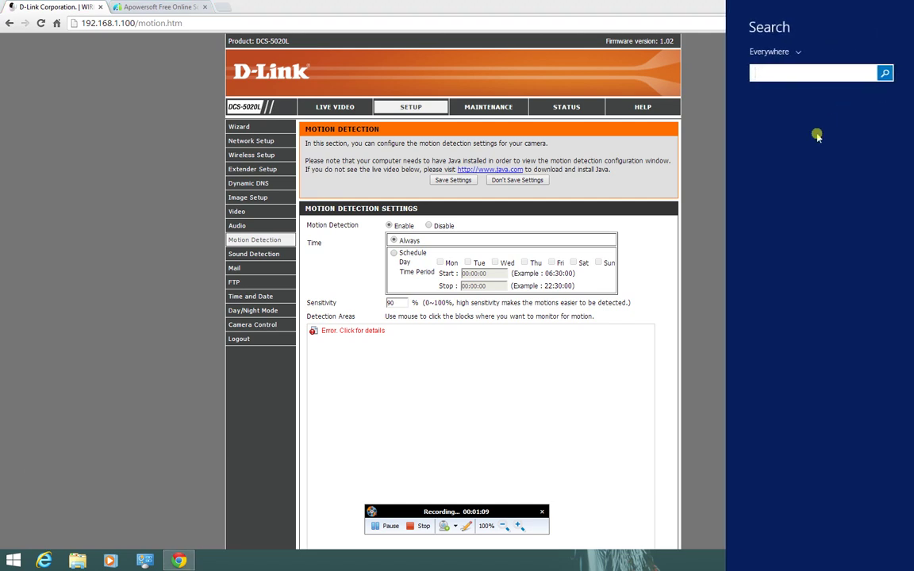
text(jav)
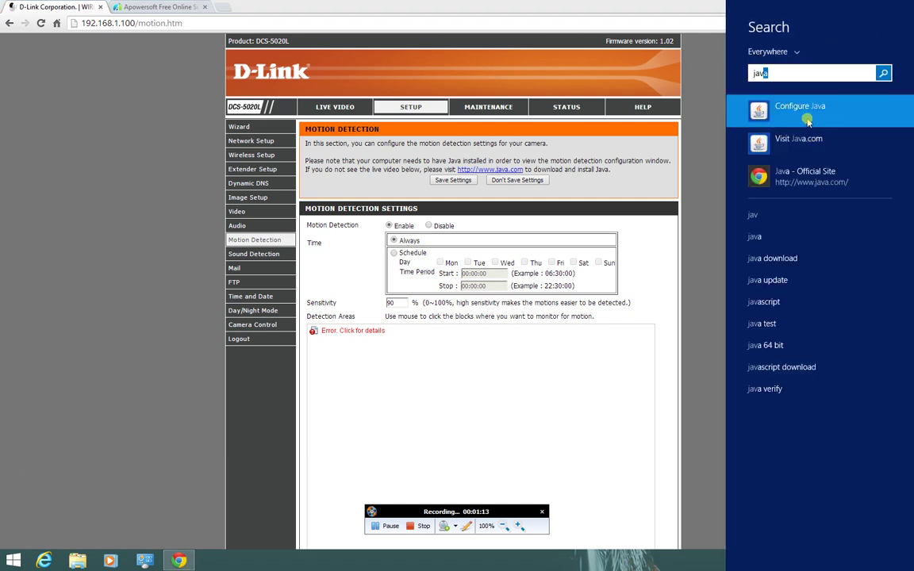
click(807, 120)
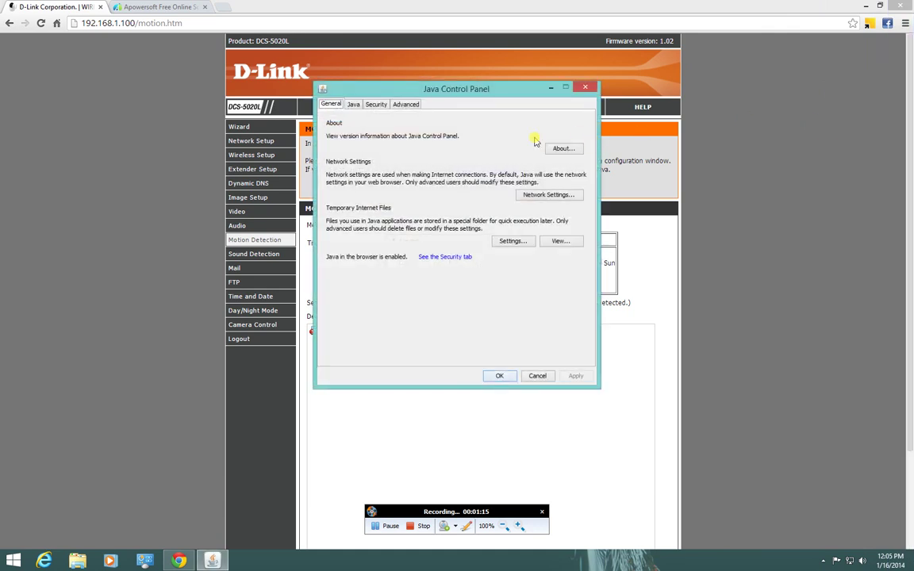
Step: Show the Java Control Panel's Security tab with its empty Exception Site List
click(376, 104)
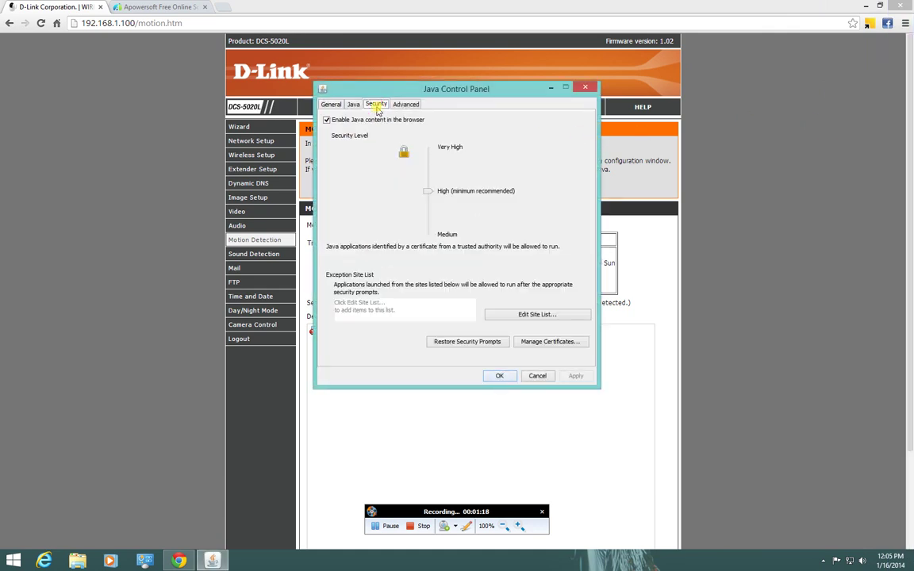
click(523, 316)
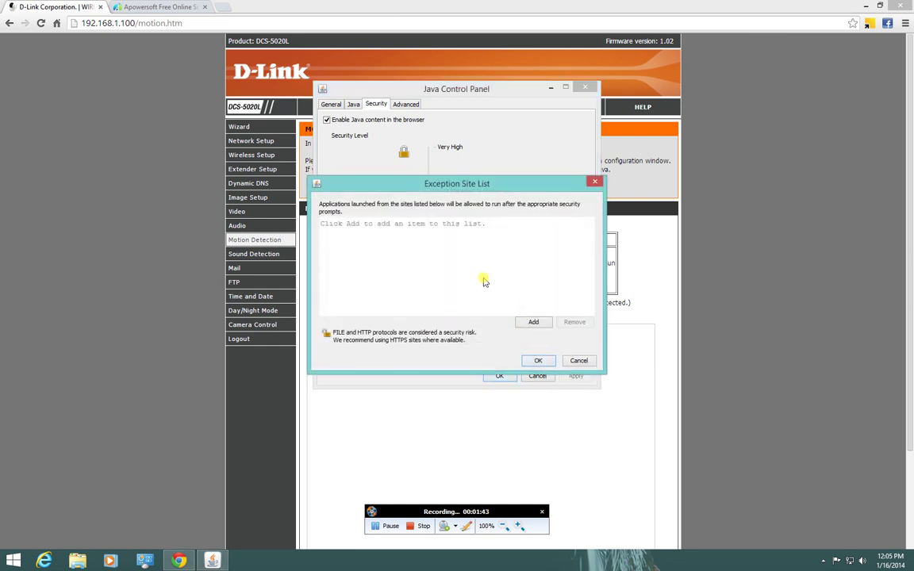
click(532, 323)
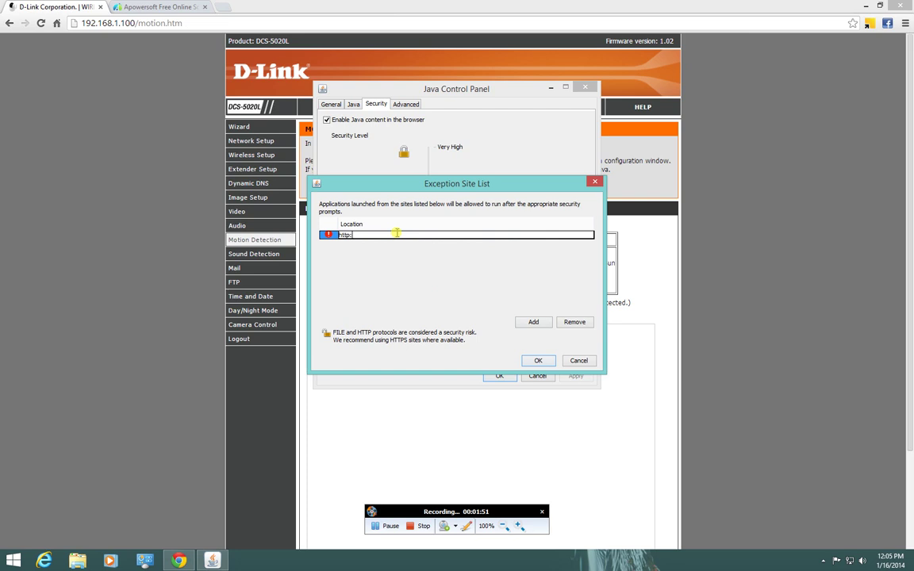
text(http://192.168.1.100)
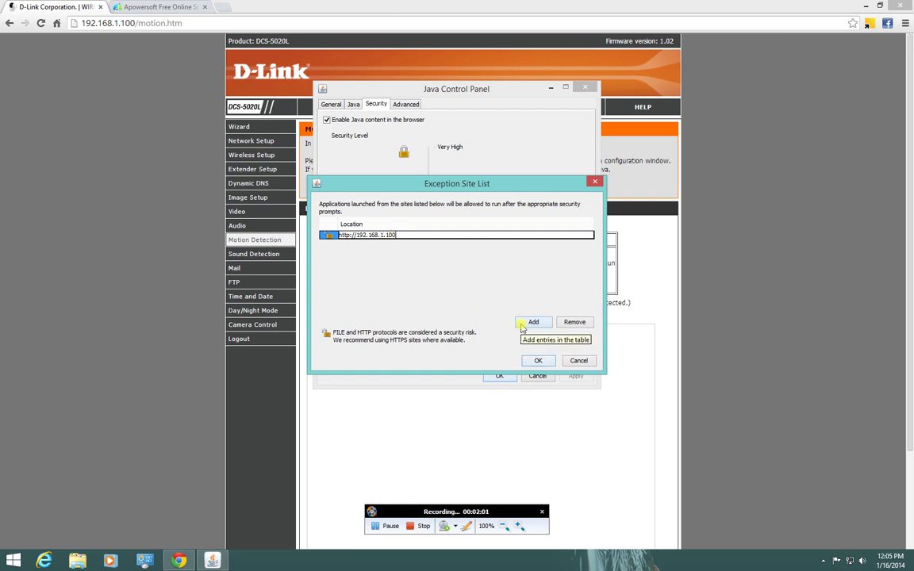
click(526, 323)
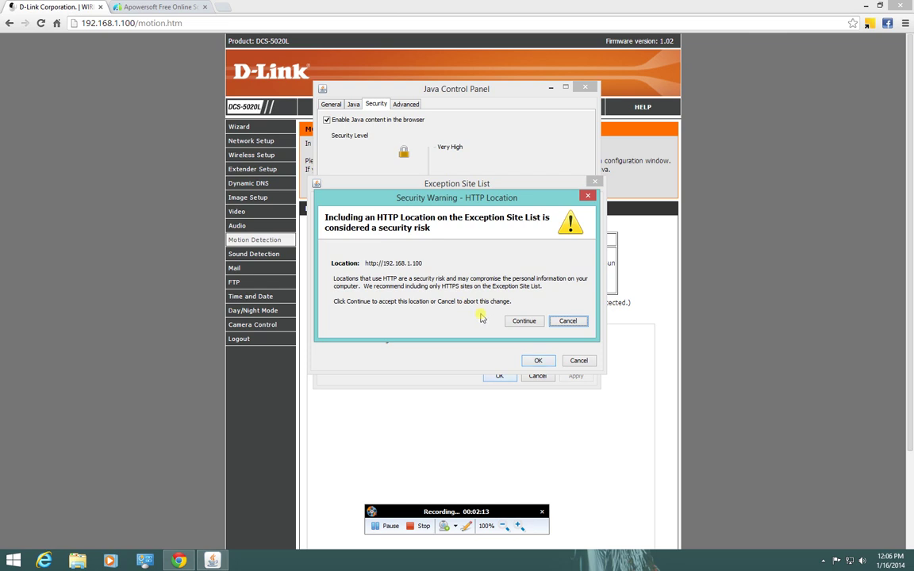
click(511, 321)
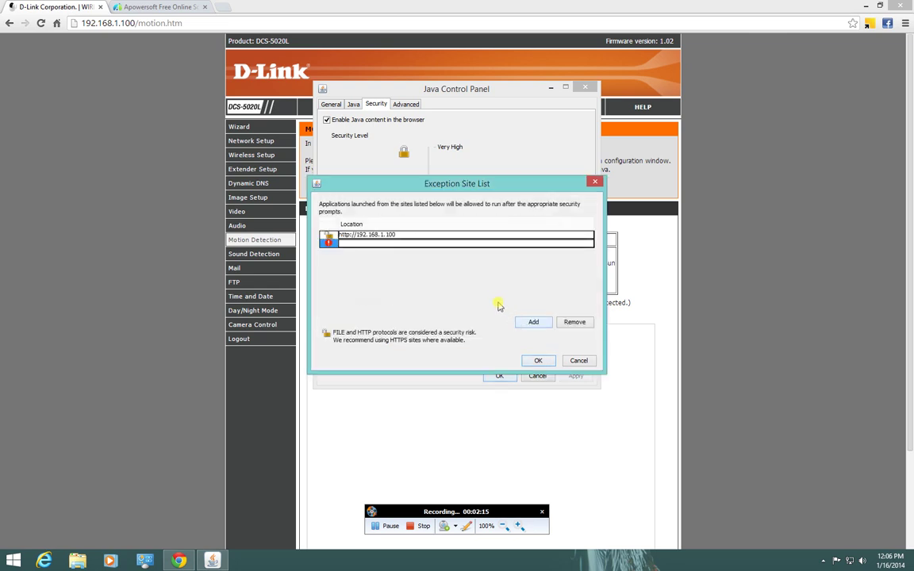
click(534, 361)
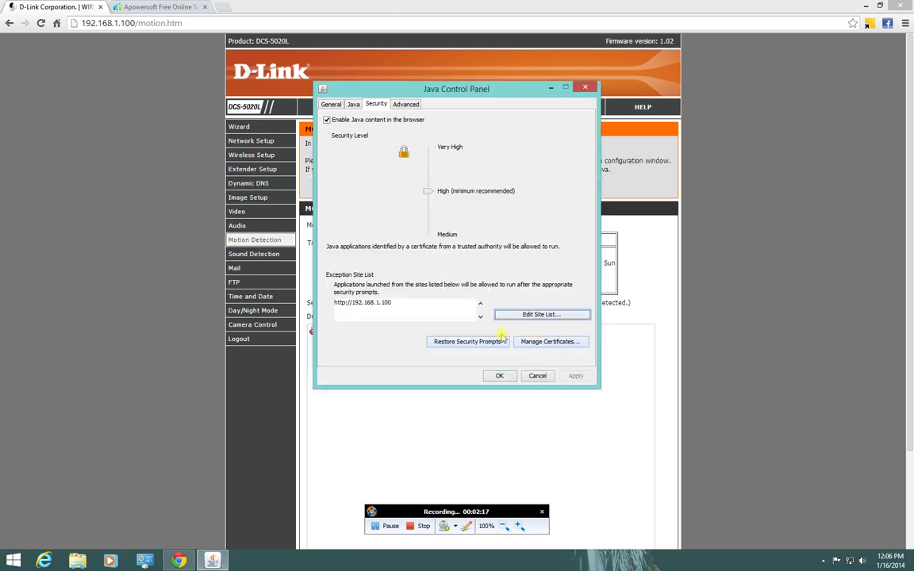
click(500, 376)
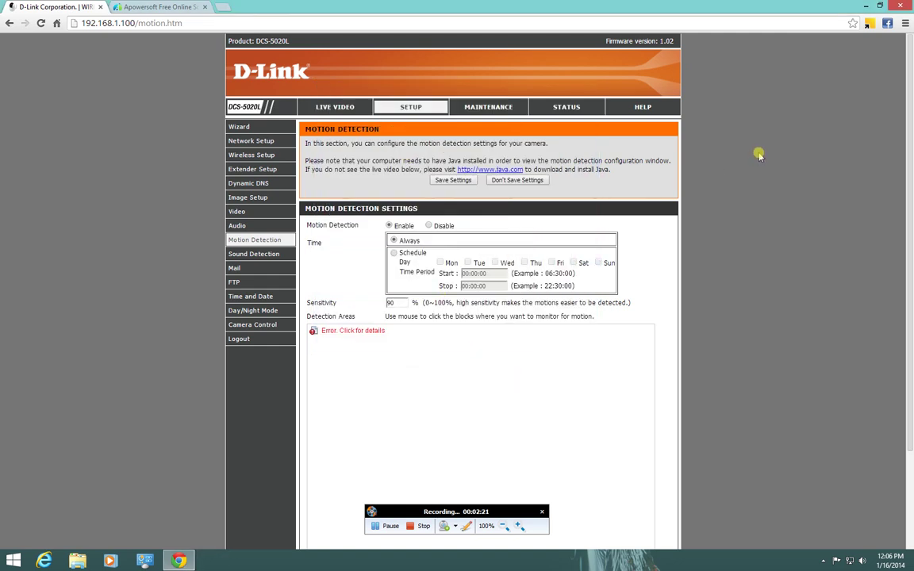
Step: Load 192.168.1.100/hjview.htm to confirm the live video plays, then return to Setup
click(156, 27)
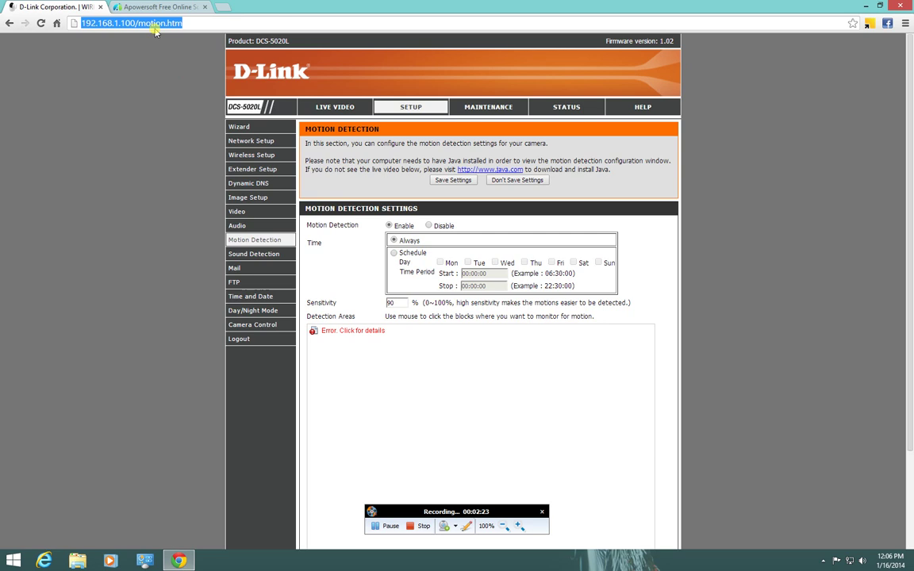
text(19)
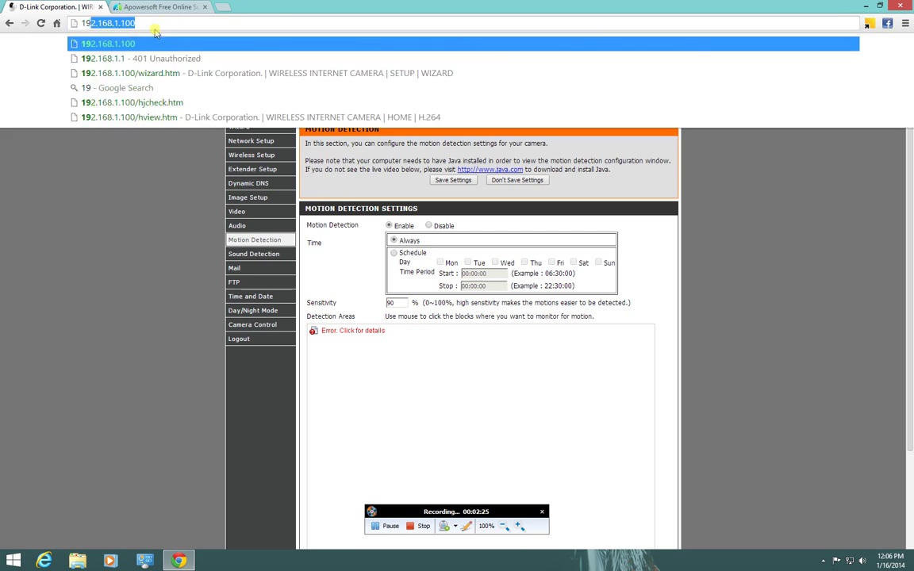
text(2.168.1.100/hjview.htm)
key(Return)
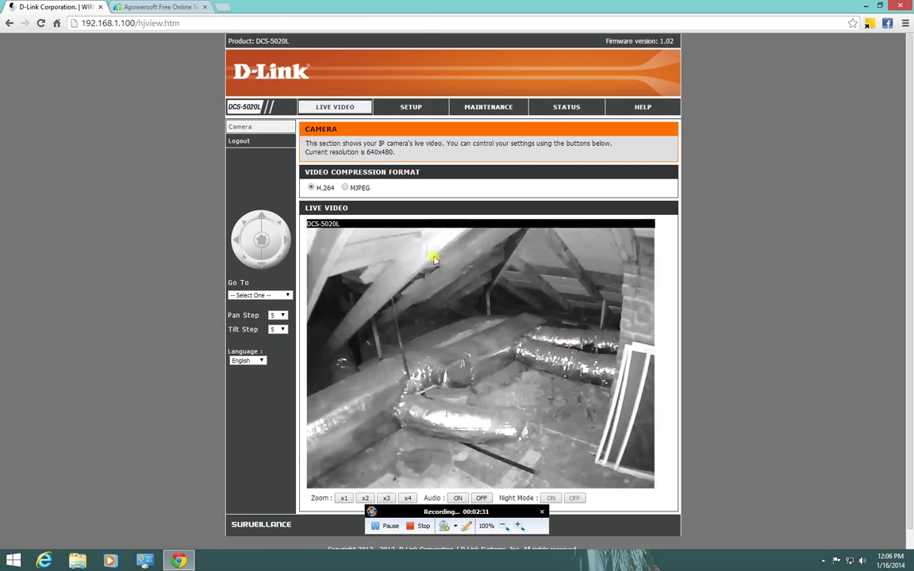
click(413, 108)
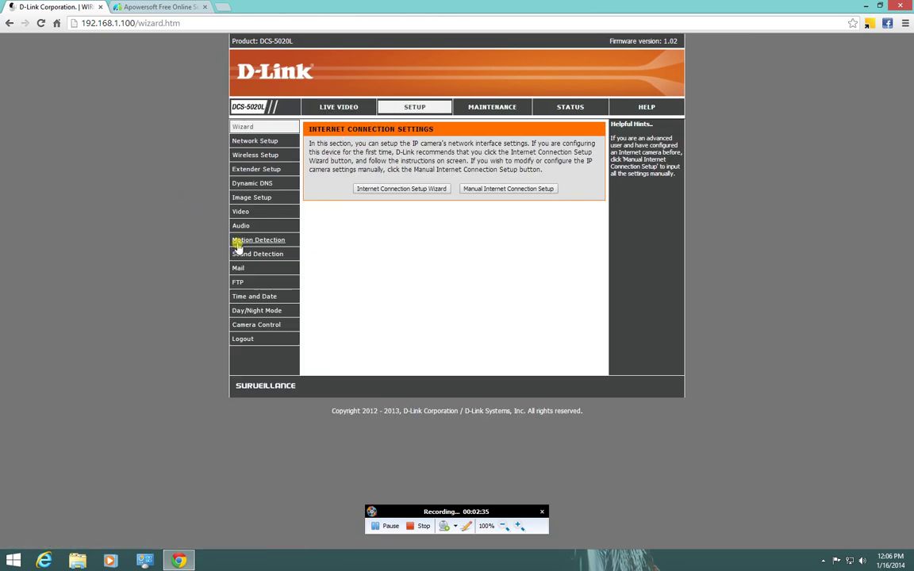
Step: Open Motion Detection, then Sound Detection, letting its Java dB/Time graph applet run
click(236, 242)
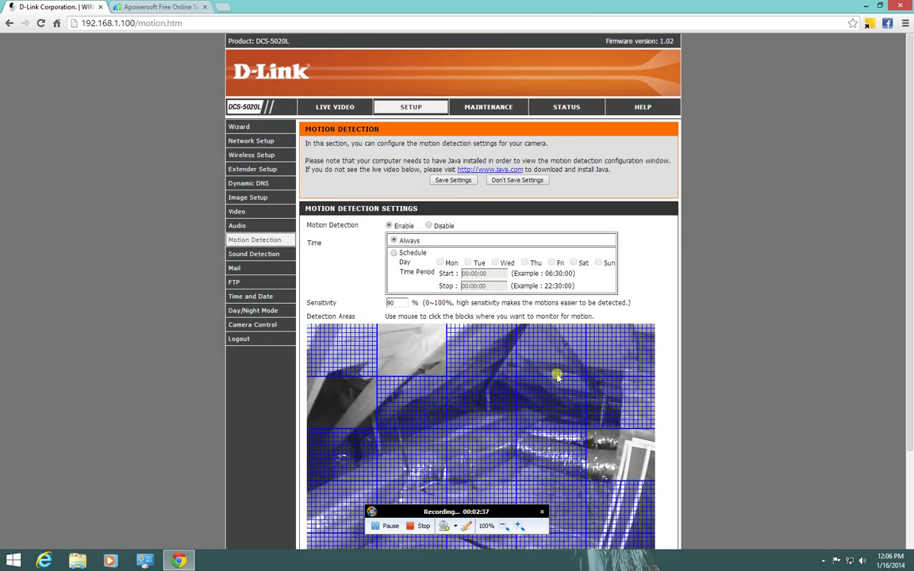
click(248, 260)
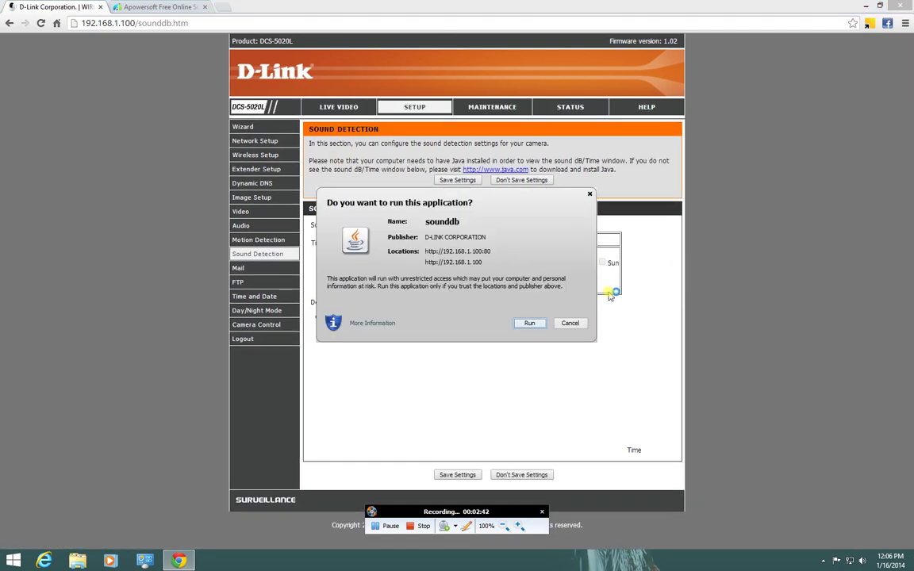
click(529, 323)
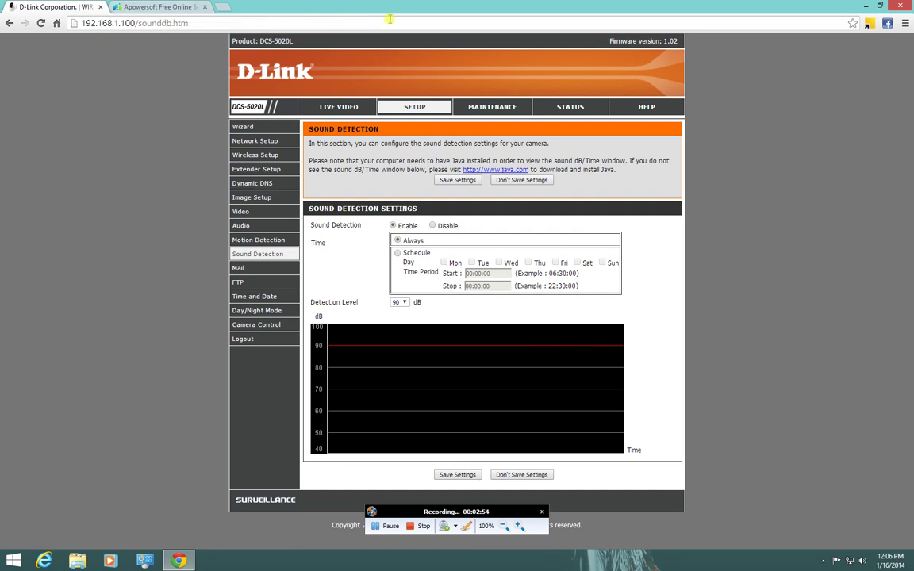
mouse_move(912, 1)
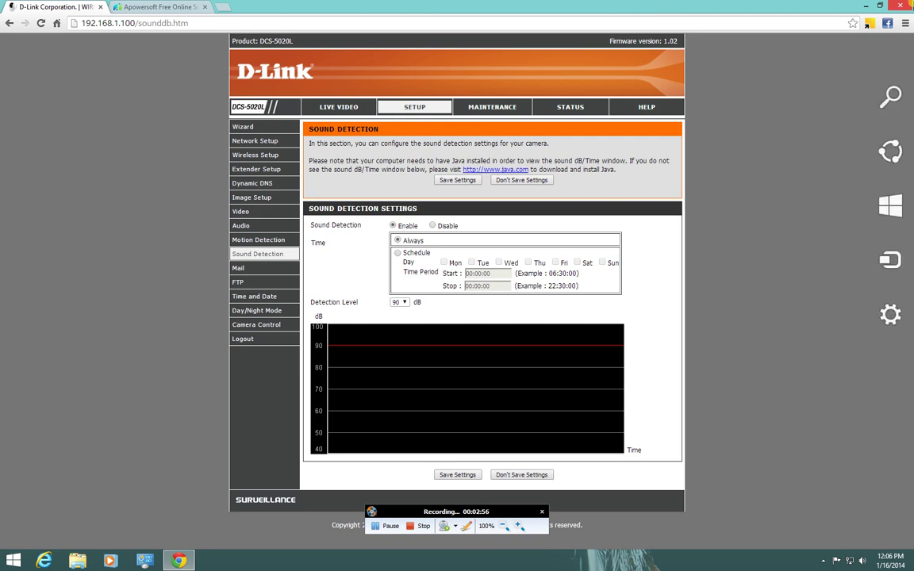
click(899, 96)
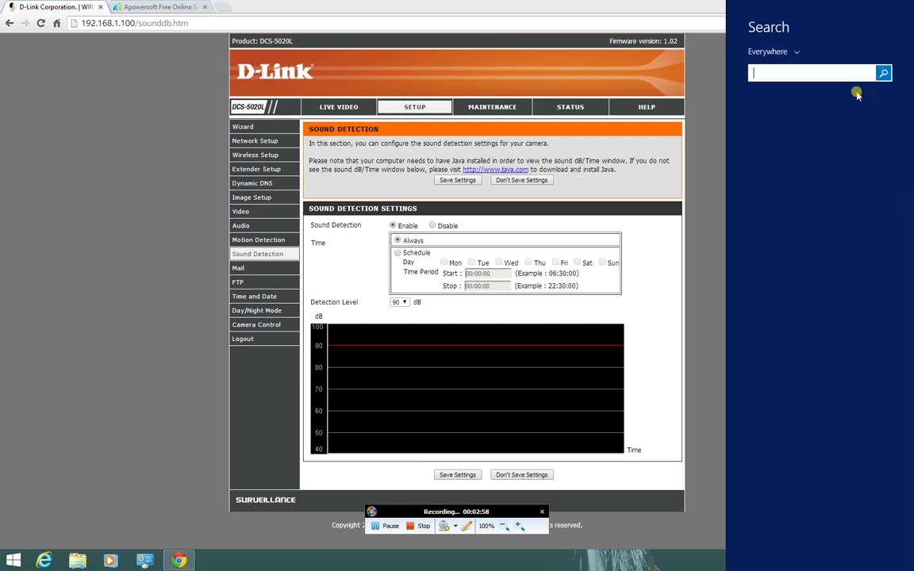
text(java)
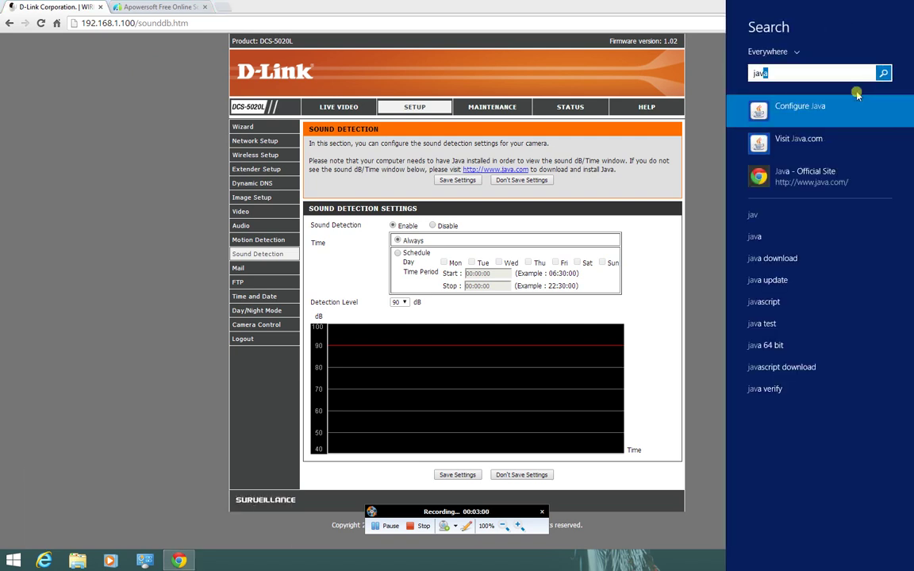
click(803, 105)
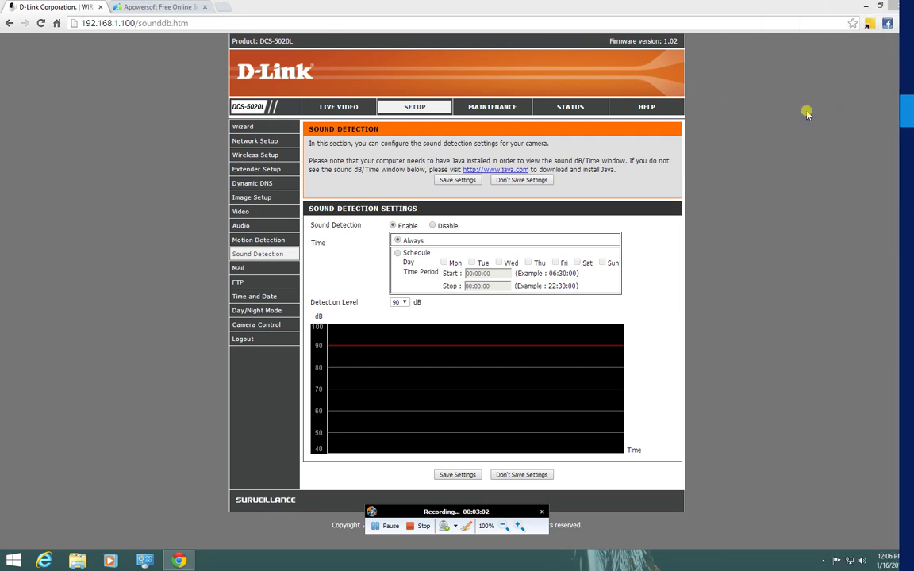
click(375, 104)
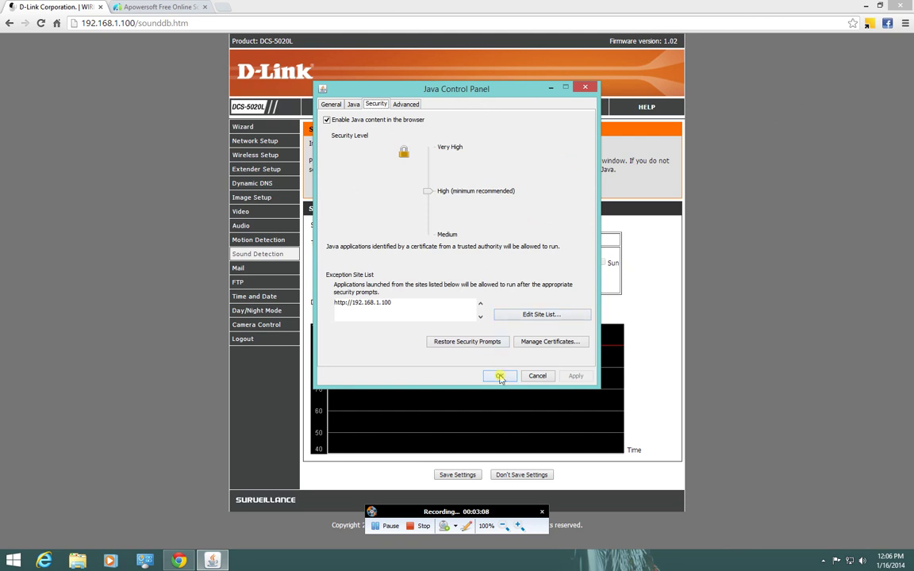
click(410, 527)
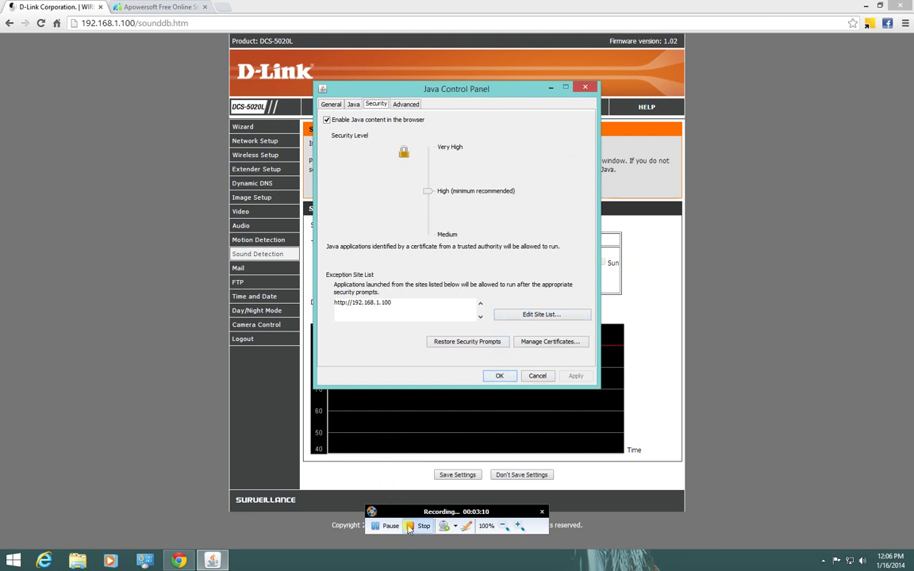